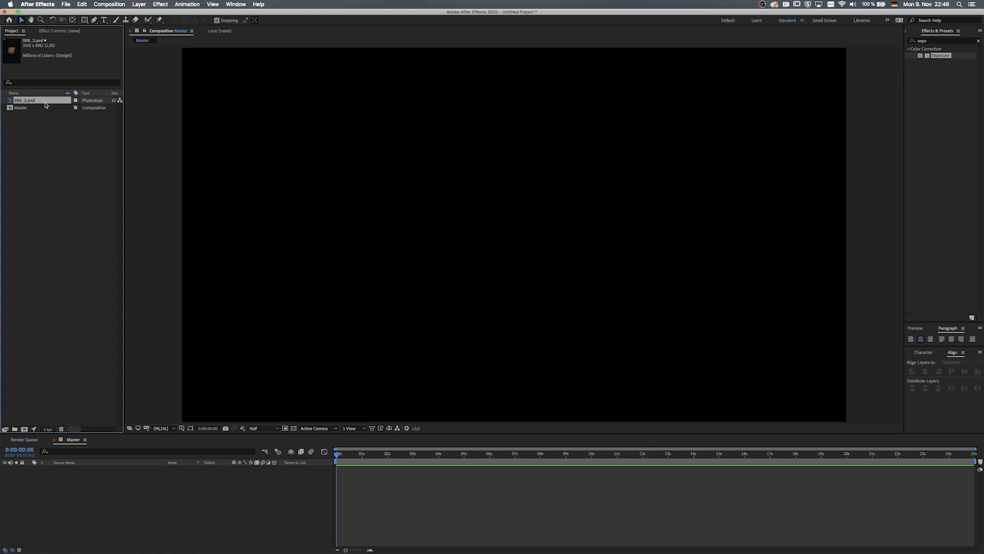
Add the 008_3.psd image to the Master composition and scale the layer to 55%.
drag(46, 102, 216, 479)
key(s)
click(153, 470)
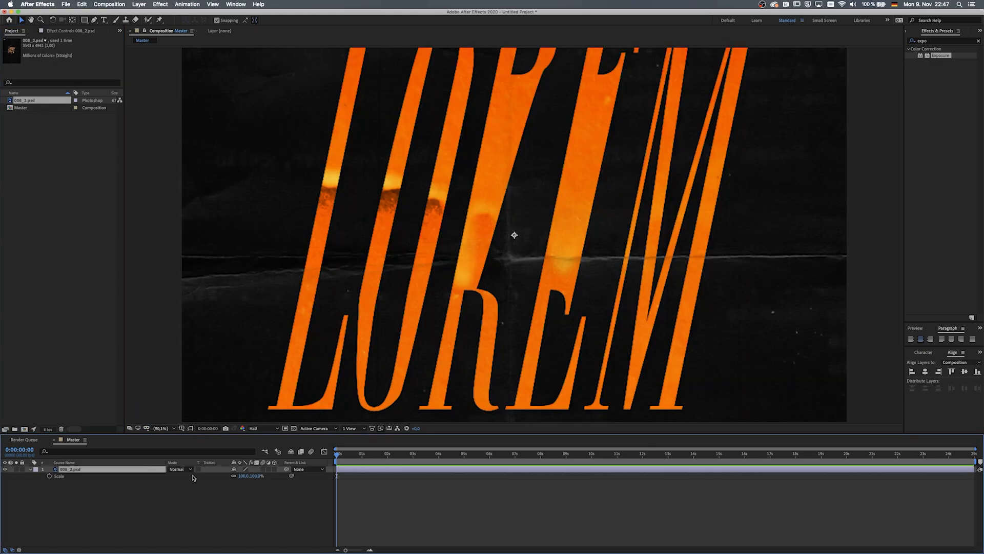
click(244, 477)
text(55)
key(Tab)
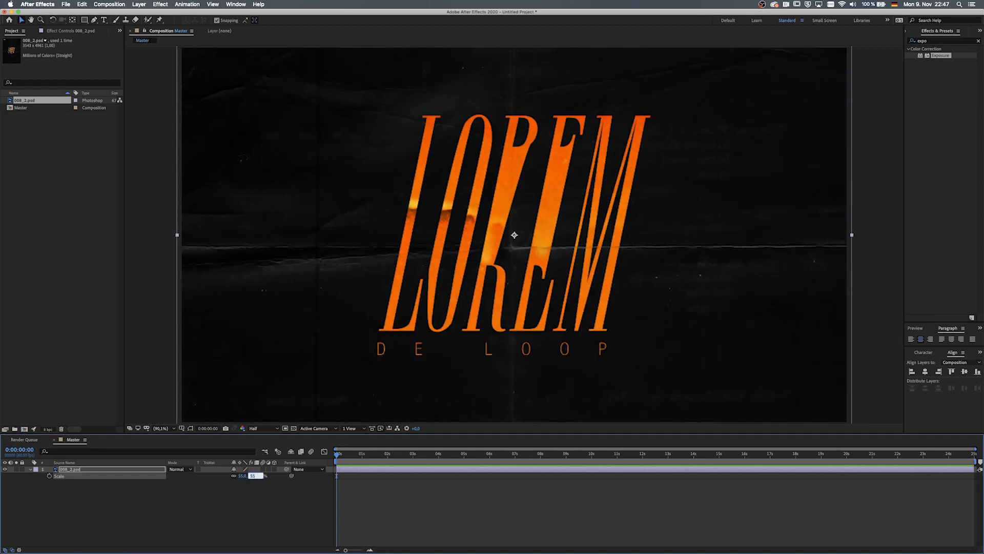
Set the viewer resolution to Quarter and the magnification to 50%.
click(262, 429)
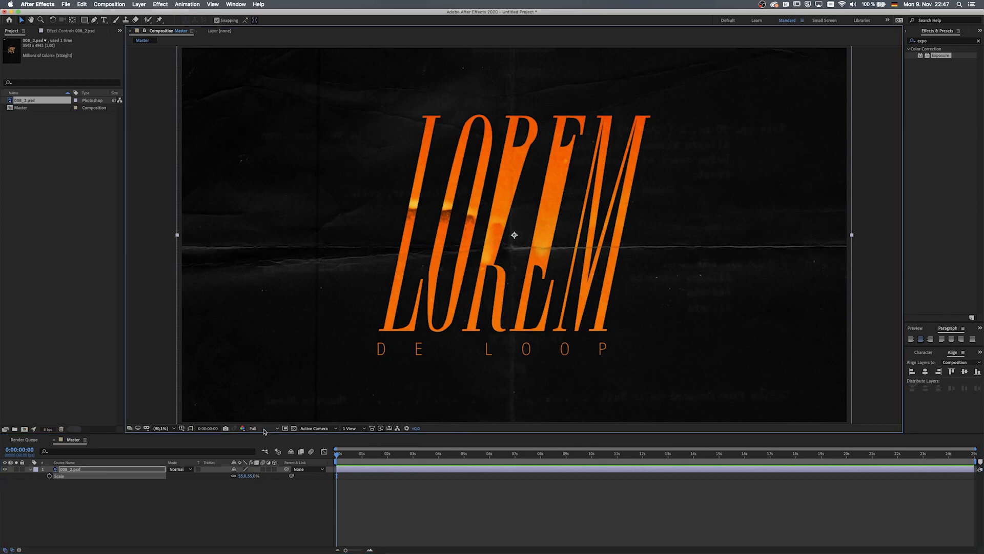
click(263, 471)
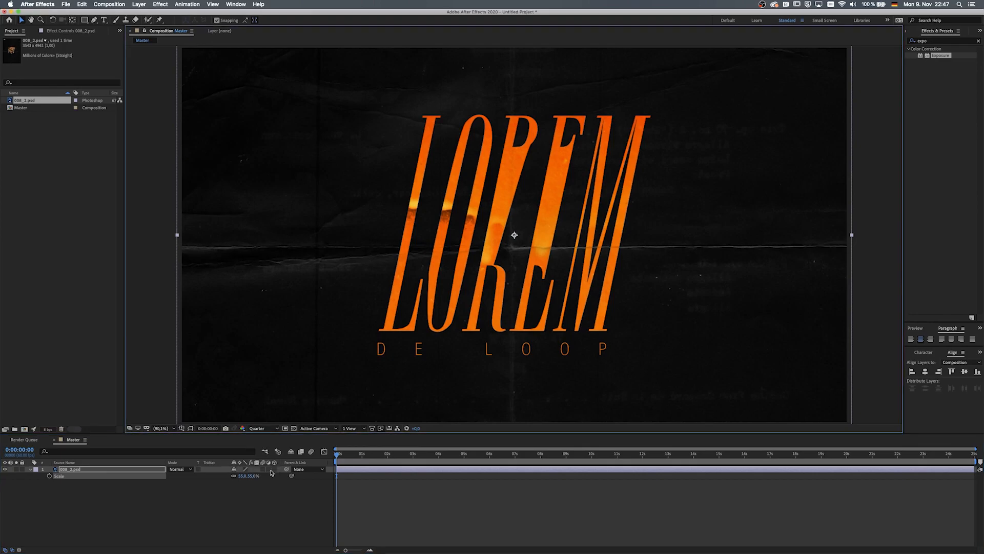
click(161, 428)
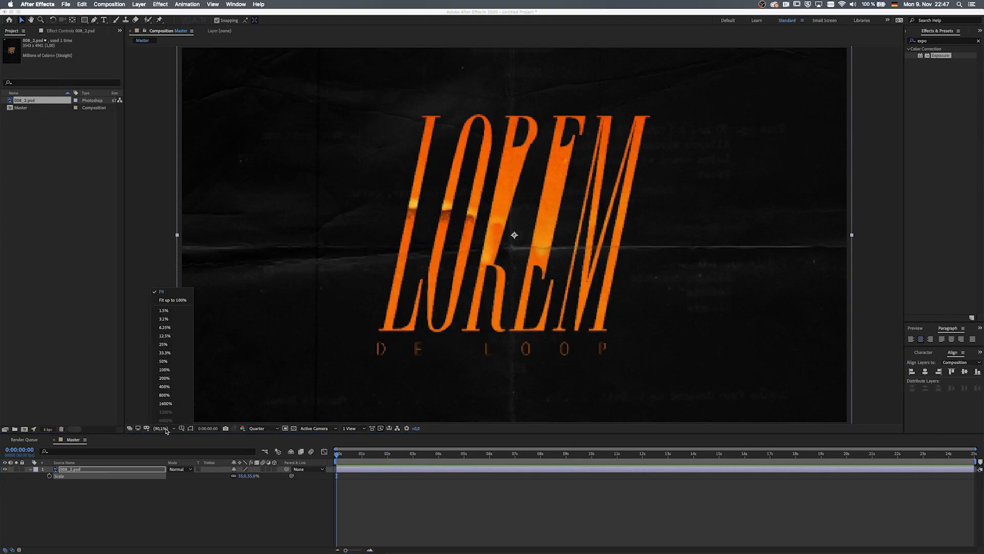
click(179, 361)
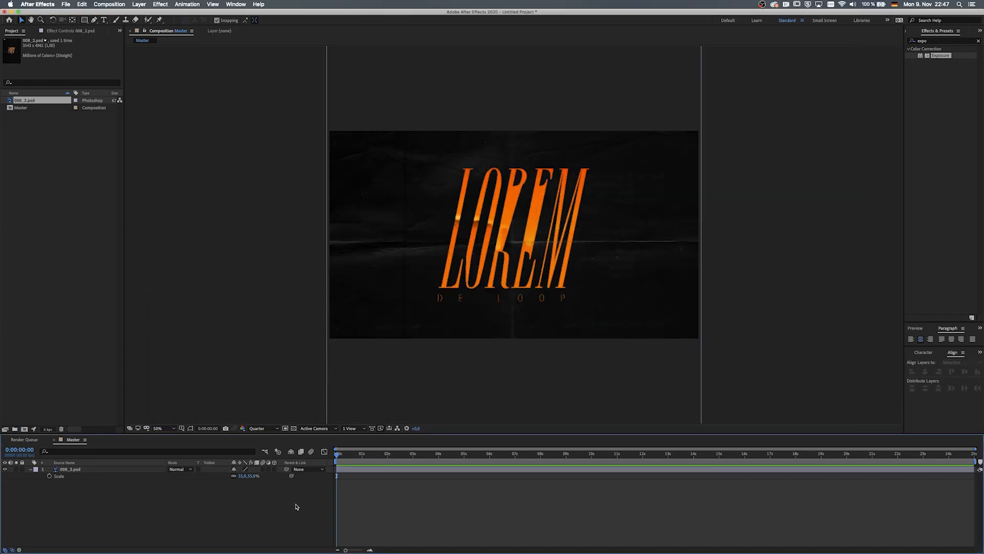
Pre-compose the image layer into a new composition named BACKGROUND.
click(132, 469)
right_click(140, 472)
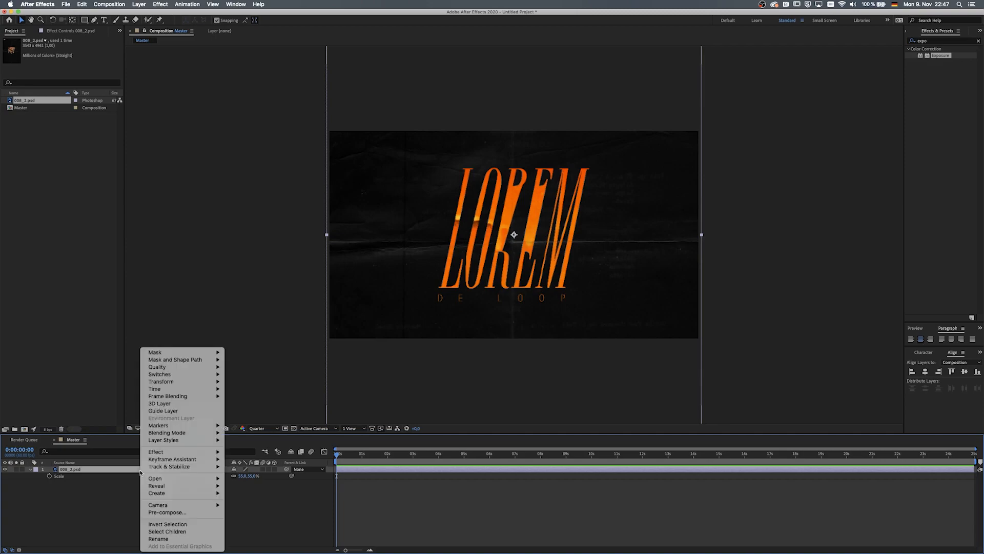
click(176, 513)
text(BACKGROUND)
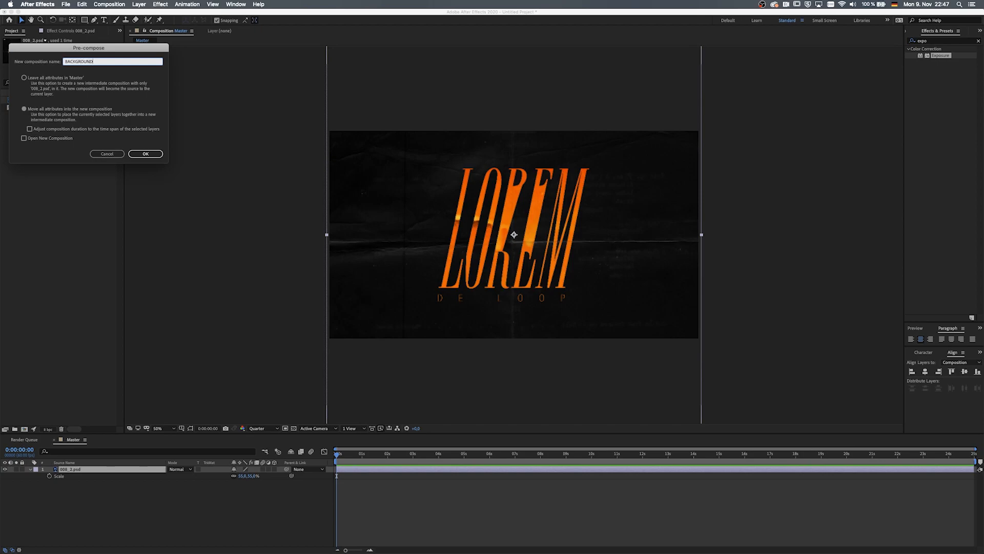
key(Return)
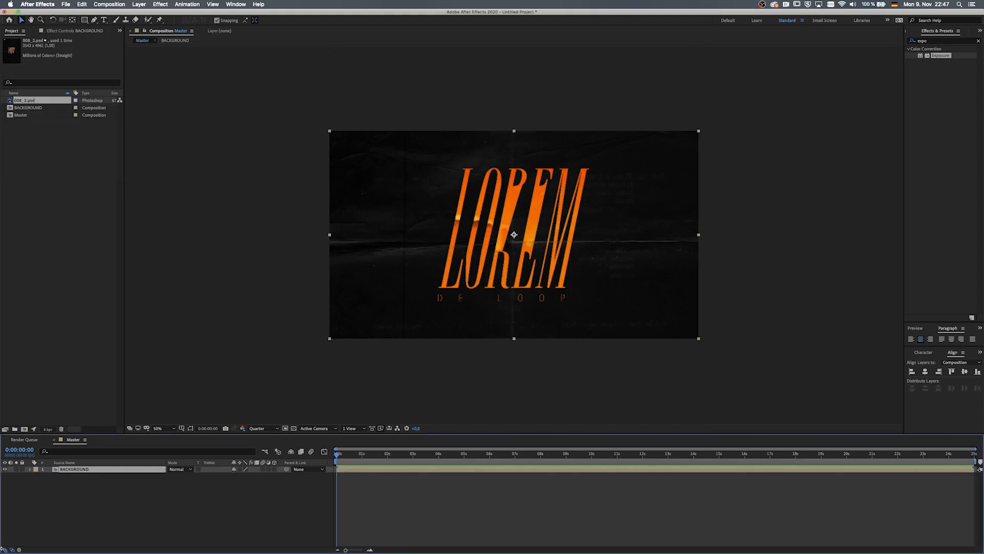
Add the 008_3.psd image to the composition again and scale this layer to 55%.
click(89, 498)
drag(25, 101, 158, 497)
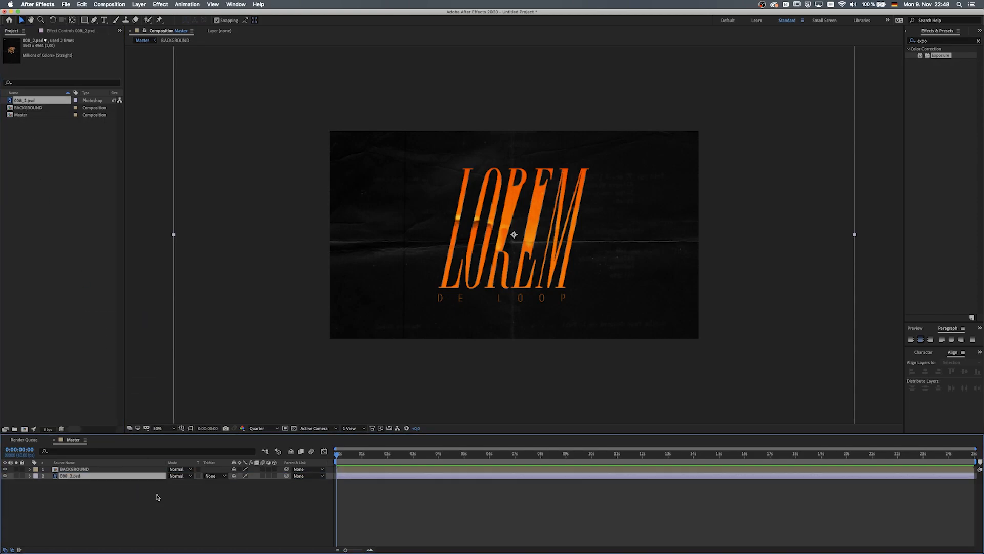
key(s)
click(243, 483)
text(55)
key(Tab)
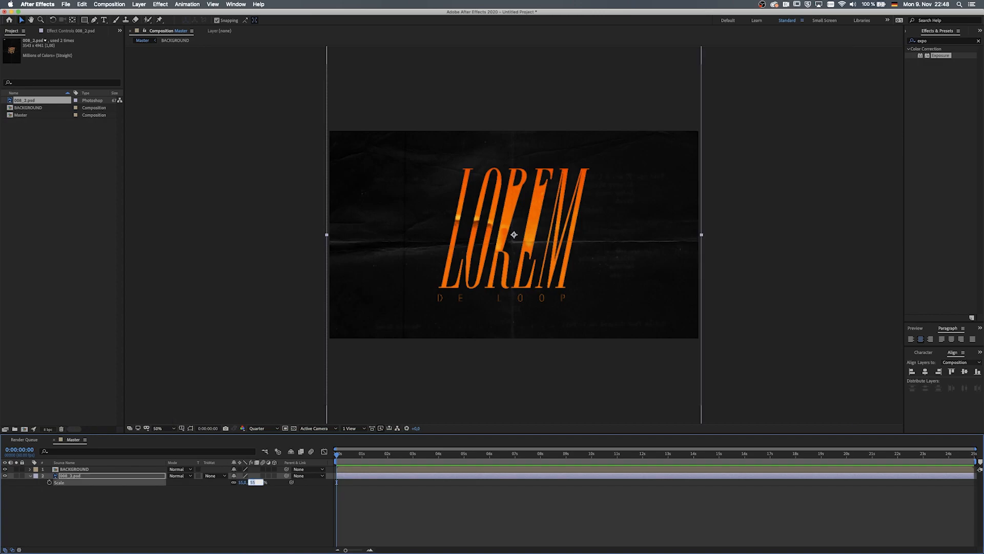
Pre-compose the new image layer into a composition named BUBBLES.
right_click(113, 478)
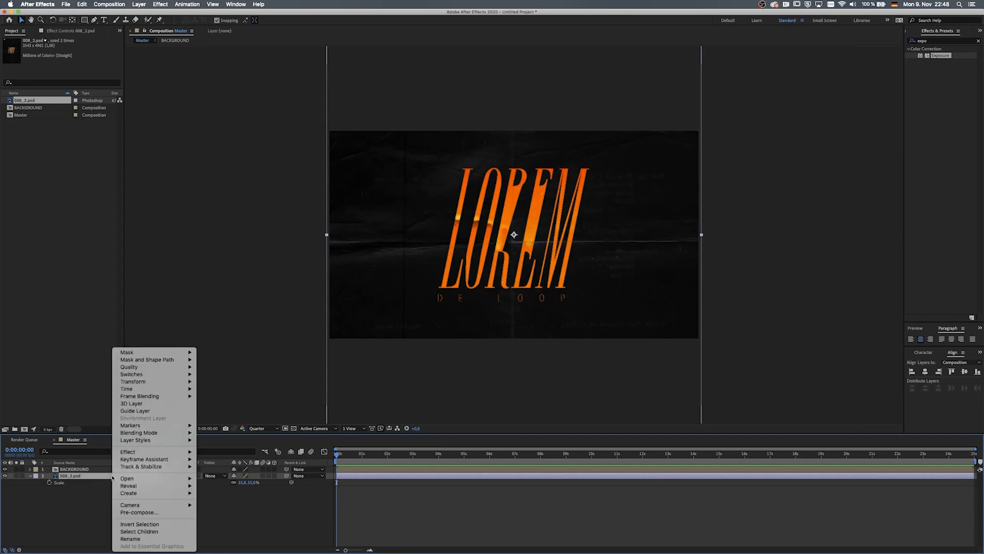
click(153, 513)
text(BUBBLES)
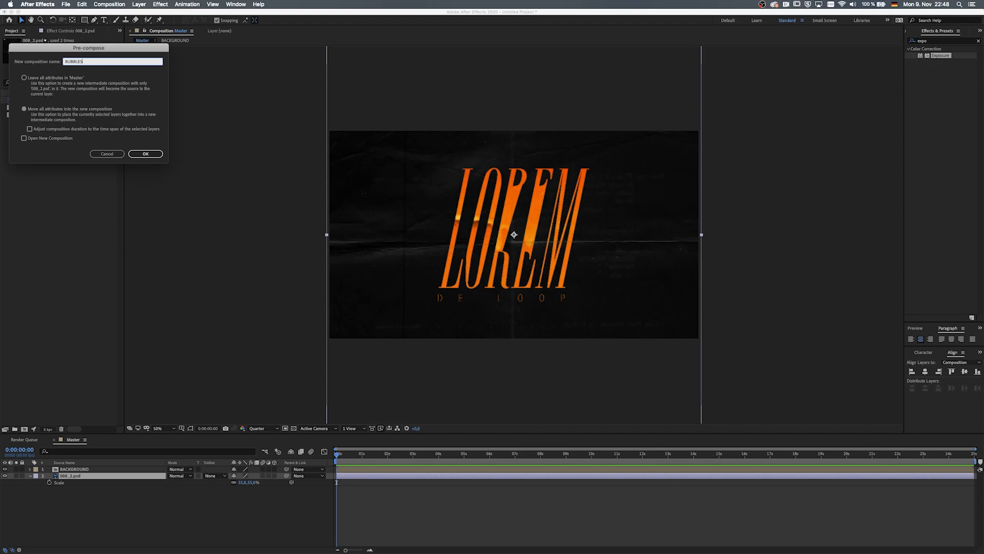
key(Return)
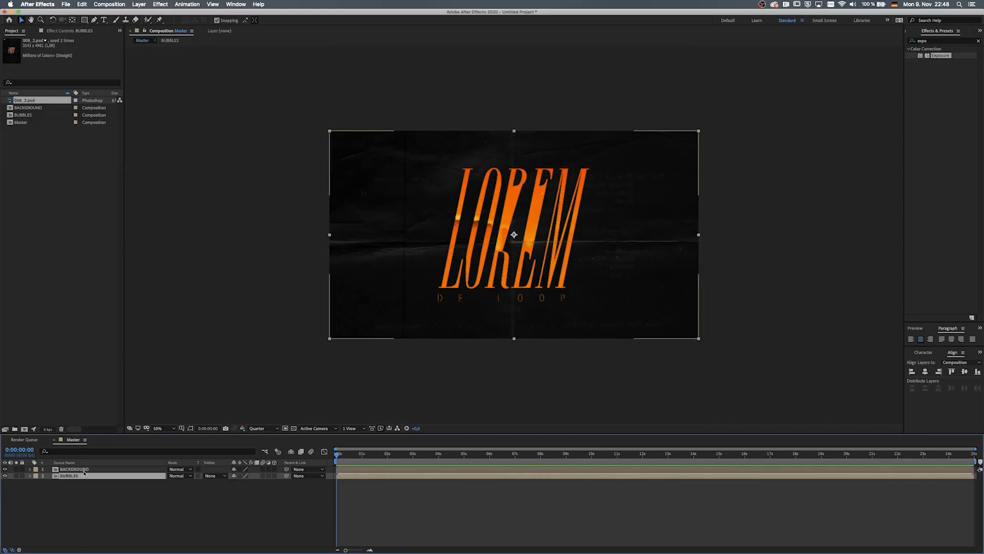
Move the BUBBLES layer above the BACKGROUND layer.
drag(79, 475, 80, 467)
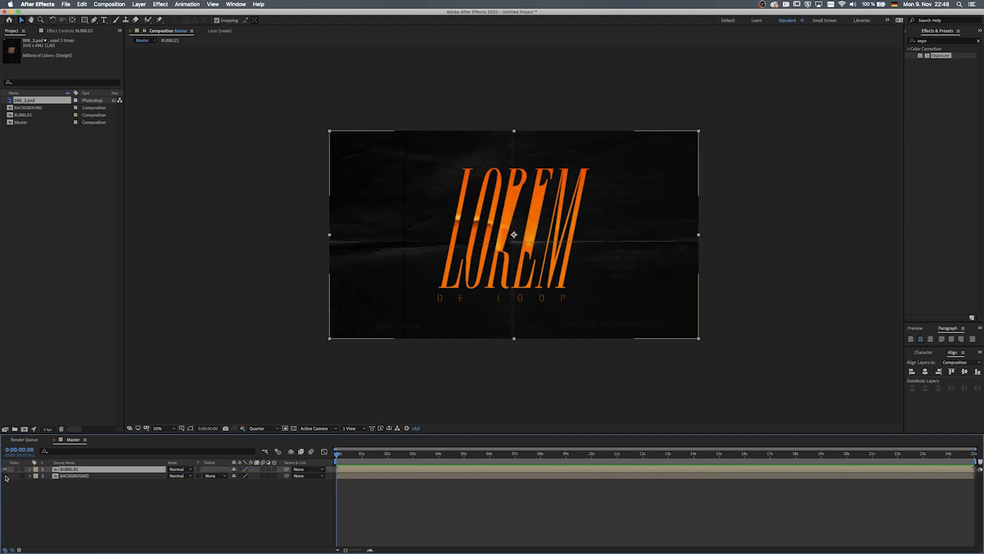
click(164, 509)
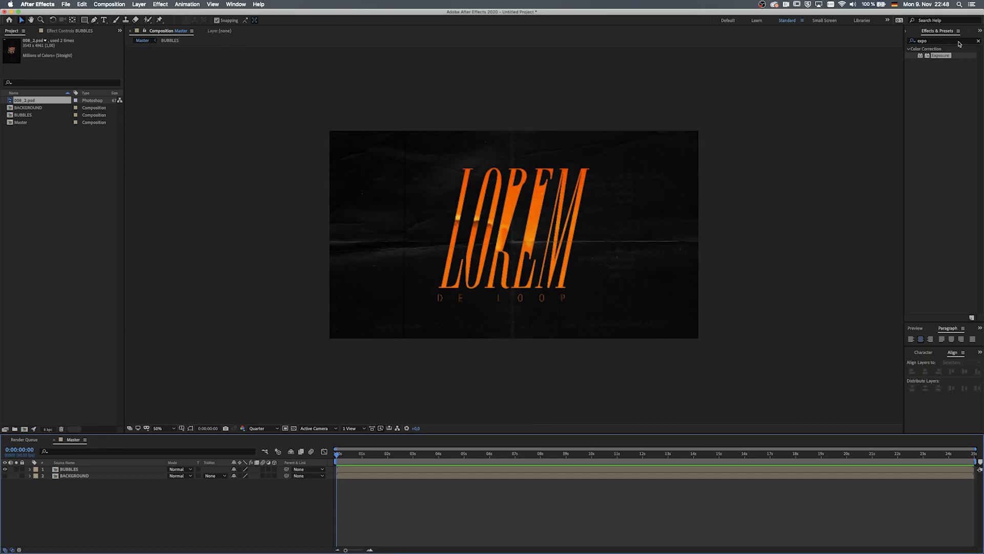
Search the effects for CC Mr. Mercury and apply it to the BUBBLES layer.
click(978, 41)
text(cc mr)
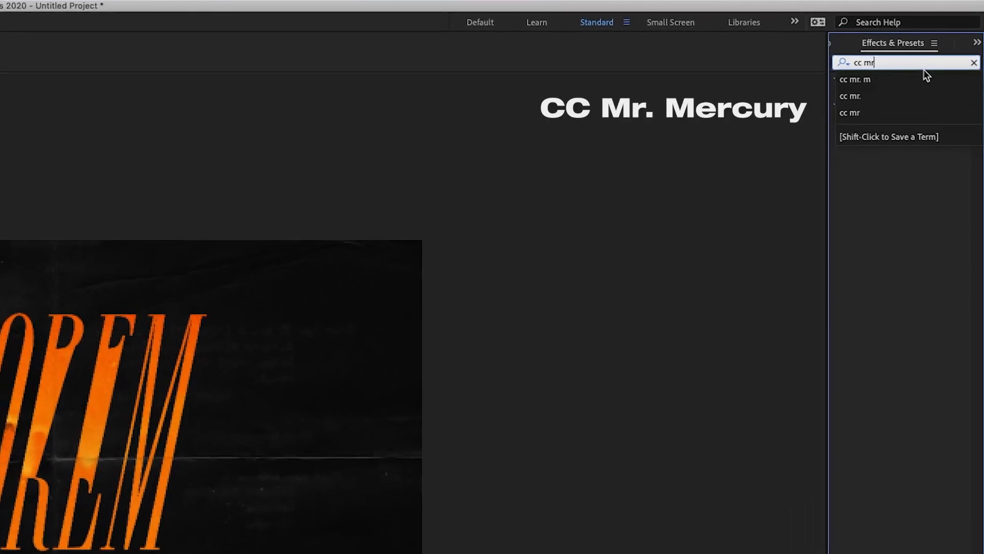
text(.)
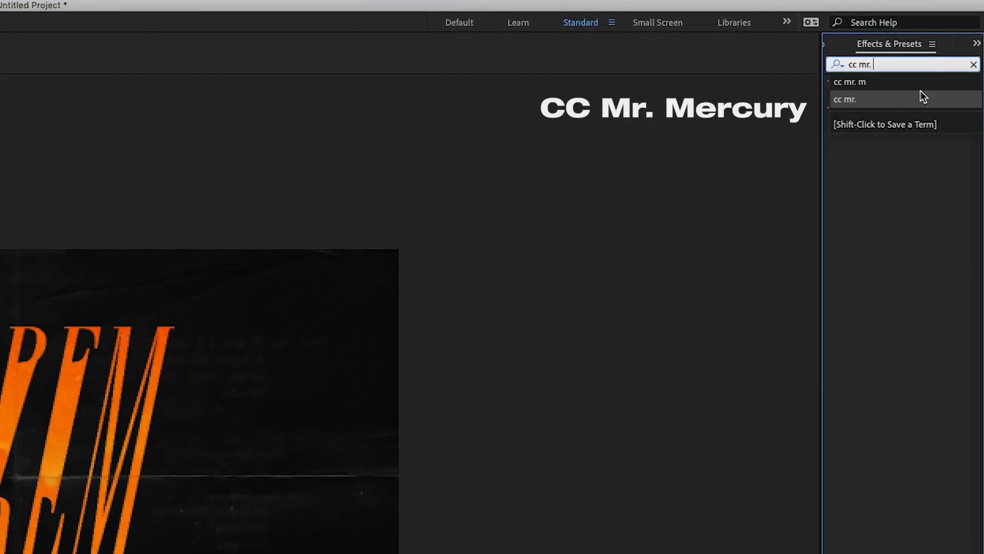
text( m)
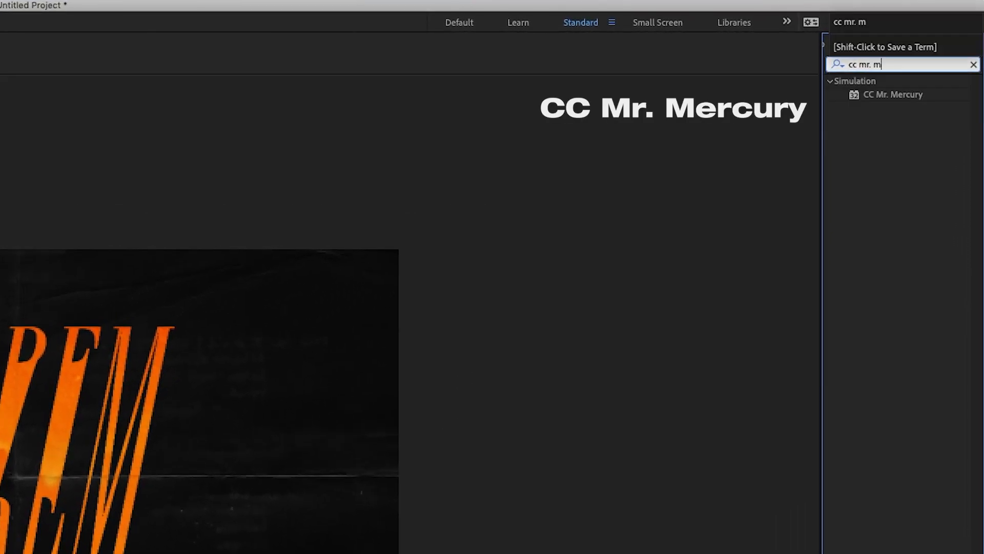
drag(897, 95, 46, 448)
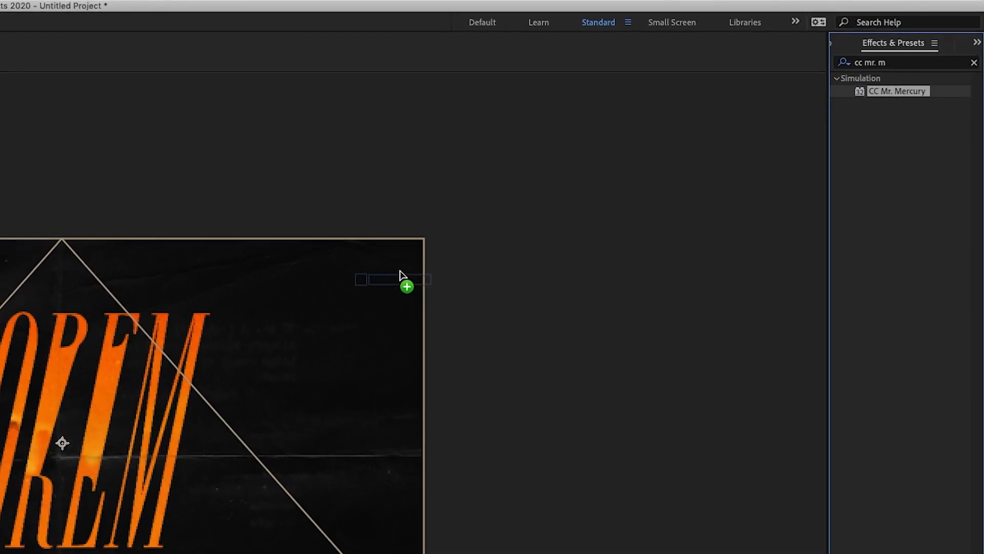
drag(231, 363, 231, 364)
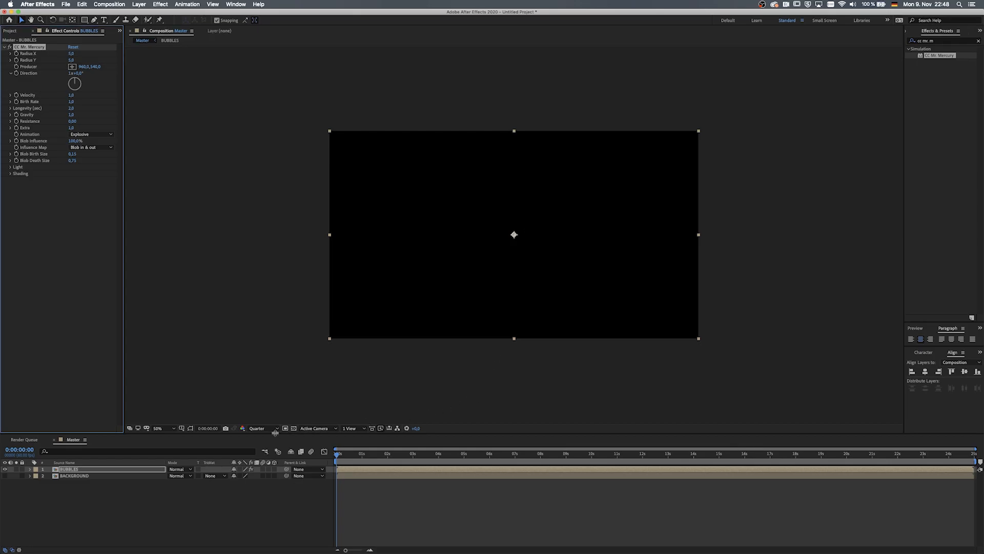
Set CC Mr. Mercury's Radius X and Radius Y to 250 each.
click(294, 428)
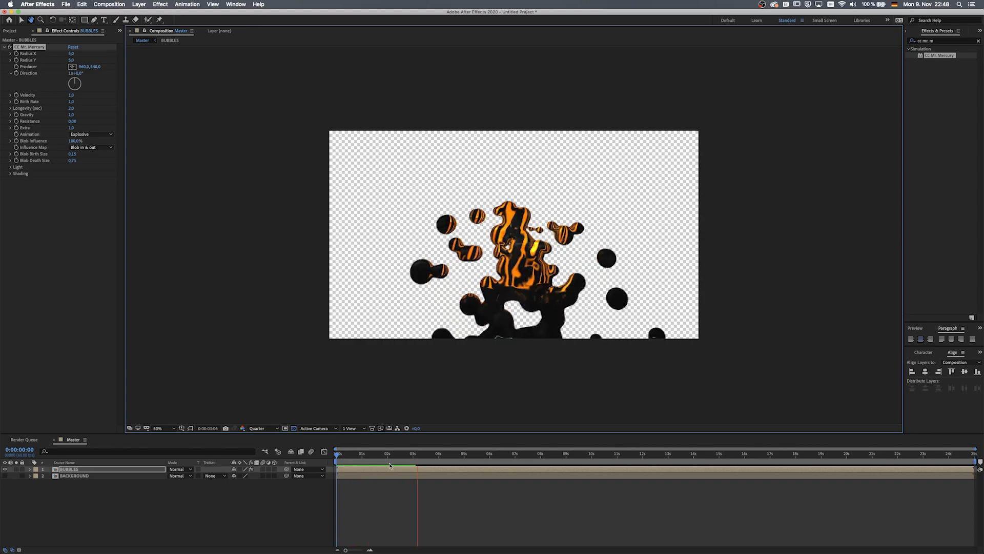
key(space)
click(71, 53)
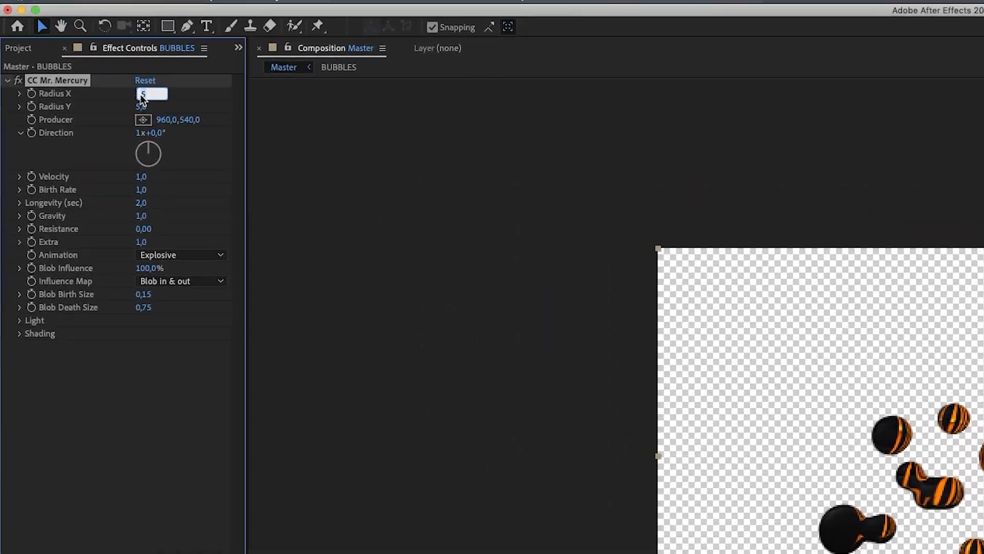
text(250)
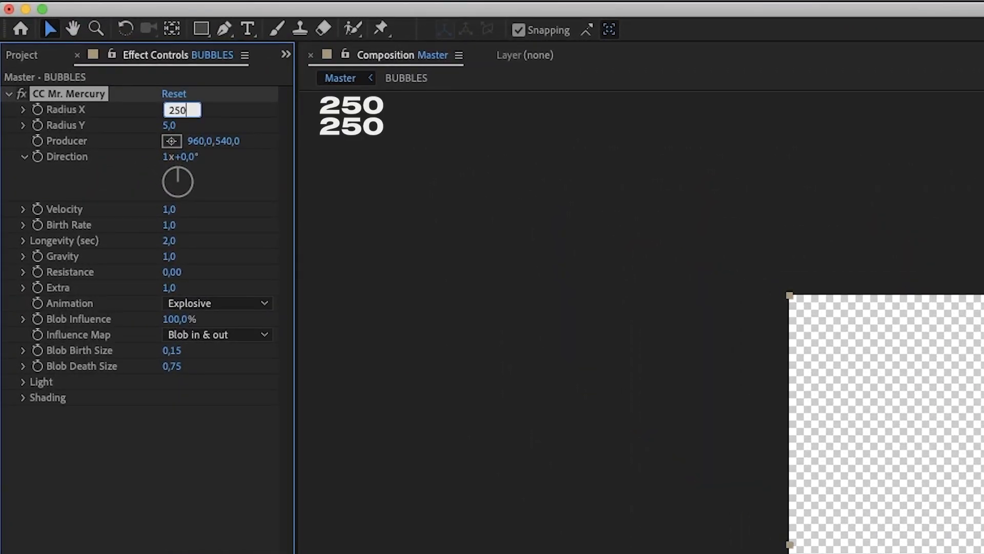
key(Tab)
text(250)
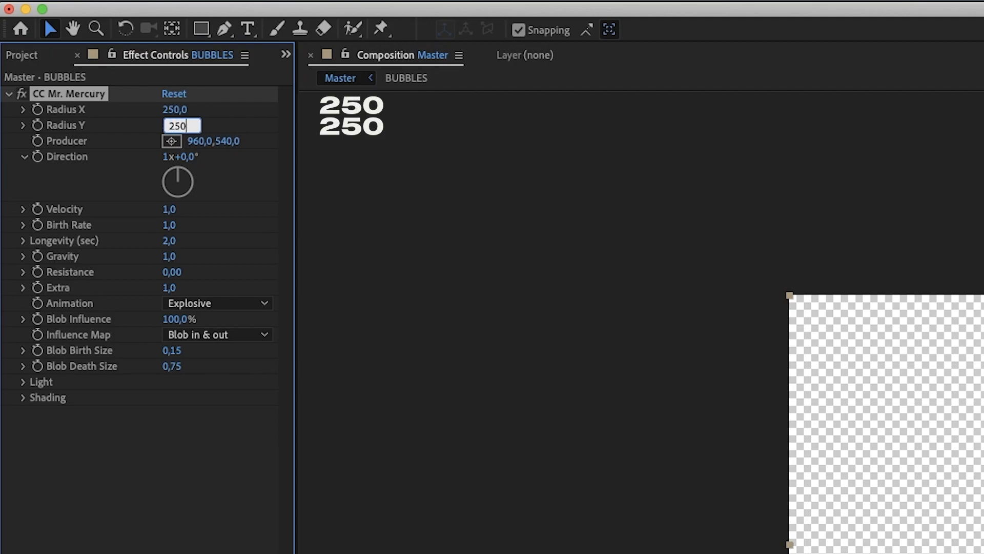
Set the effect's Resistance to 0.5 and its Animation to Fire.
click(172, 272)
text(0,4)
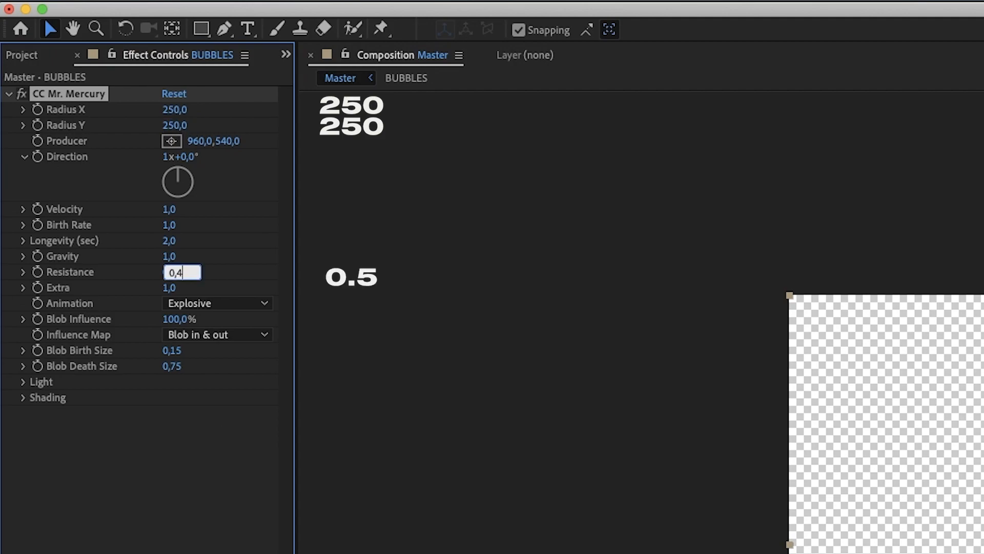
key(Tab)
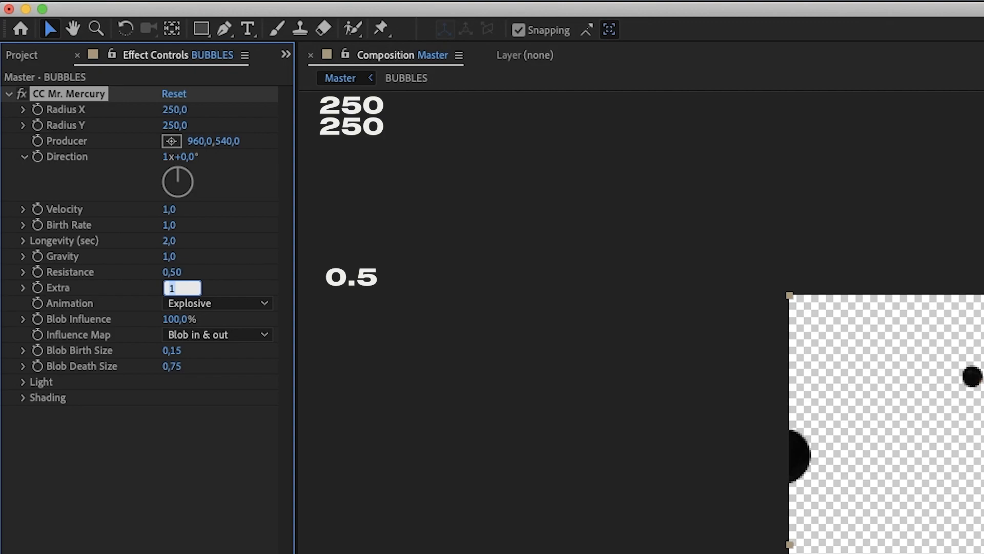
click(209, 304)
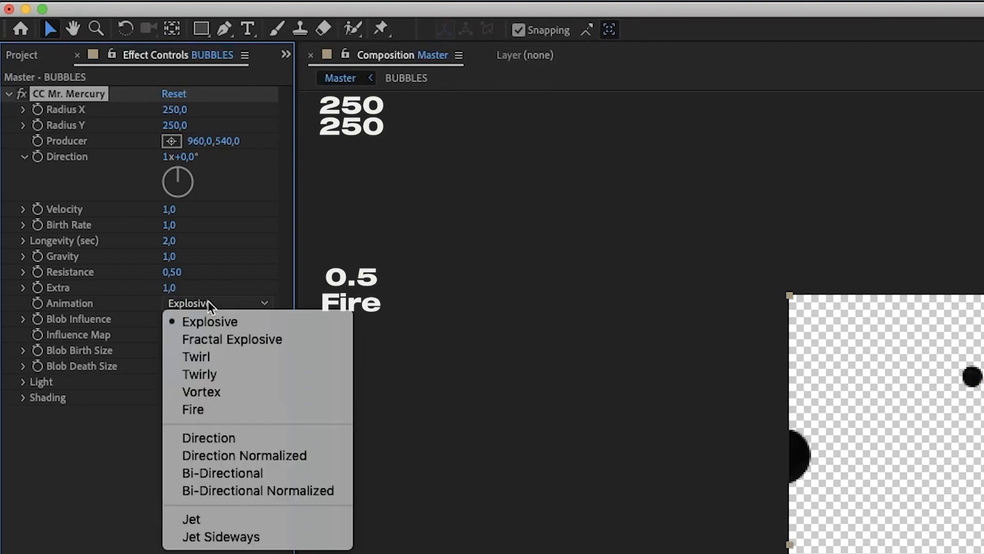
click(231, 419)
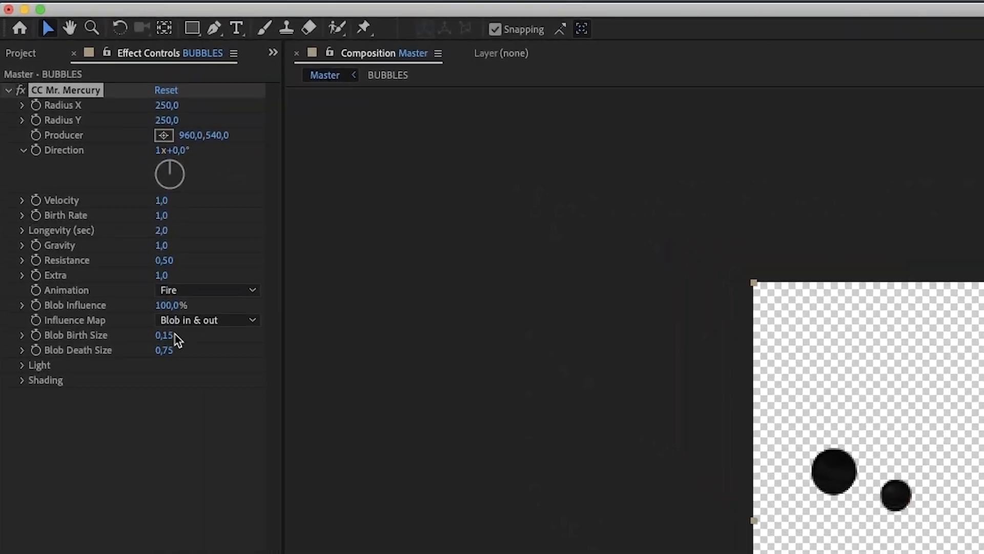
Set Blob Birth Size to 2.5 and Blob Death Size to 0.5.
click(137, 275)
text(2,5)
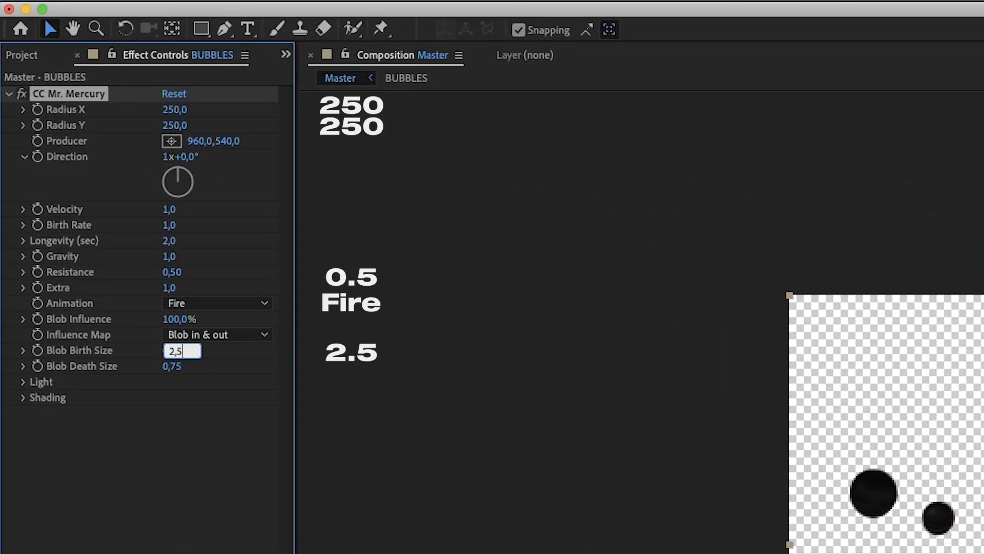
key(Tab)
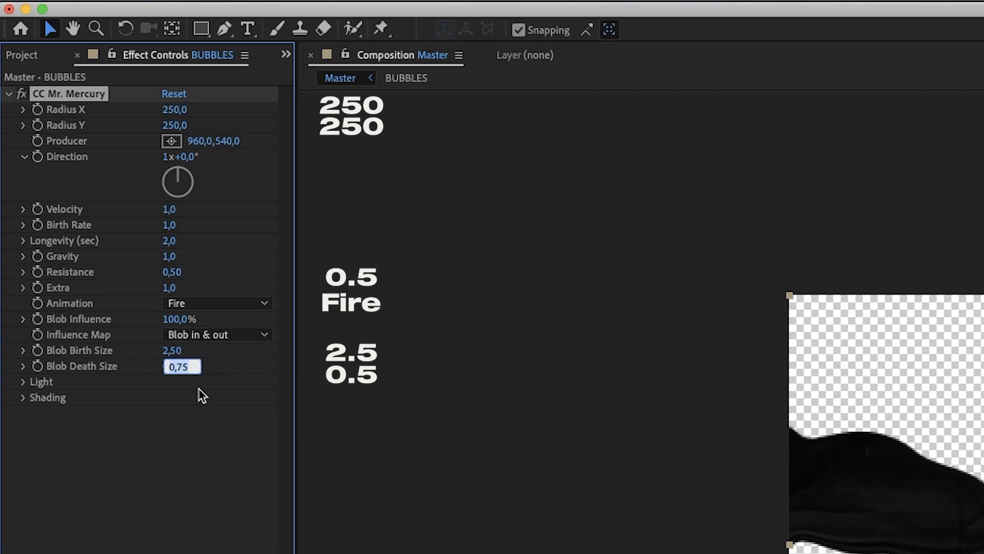
text(0,5)
key(Tab)
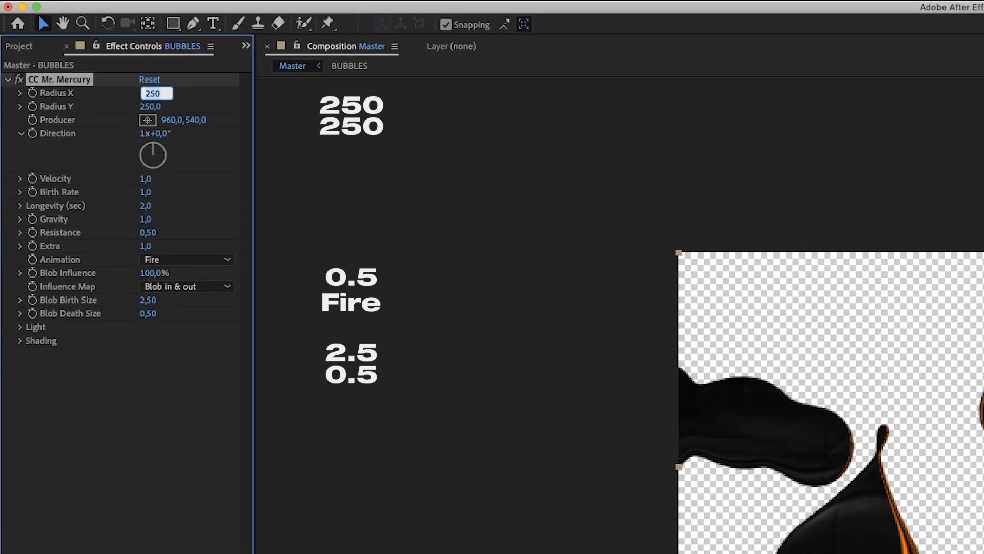
Expand the Light and Shading groups and set the Metal value to 50.
click(20, 326)
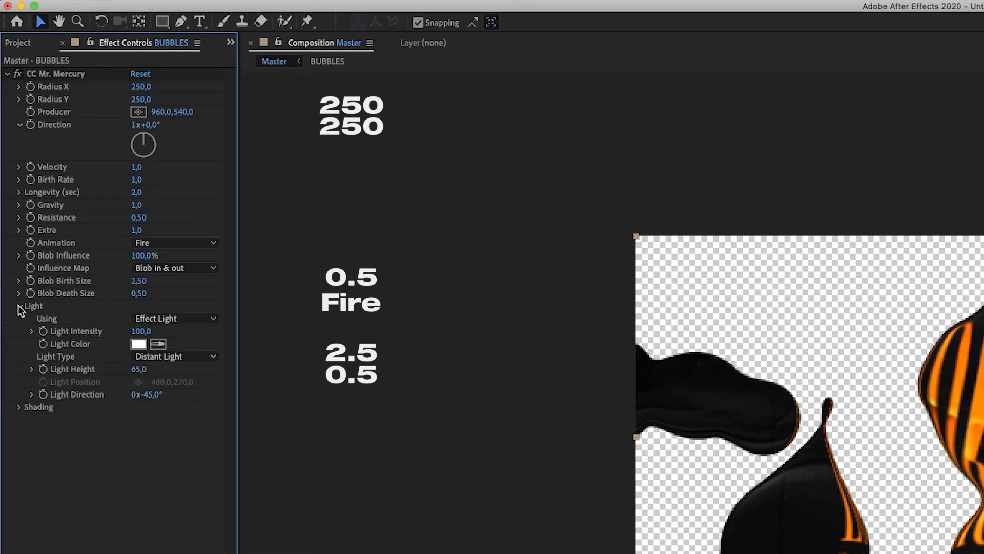
click(19, 407)
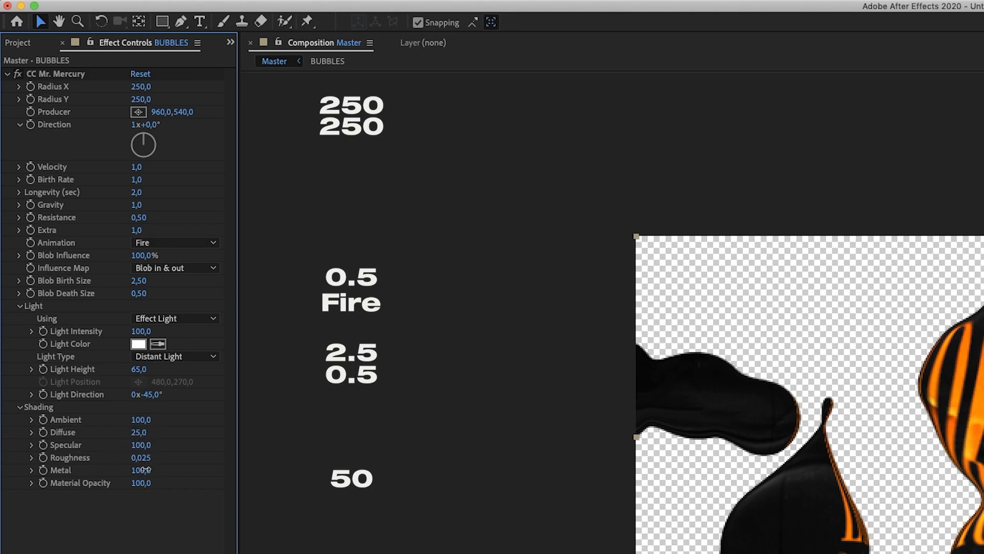
drag(146, 472, 111, 469)
Change the effect's Light Type to Point Light.
click(166, 538)
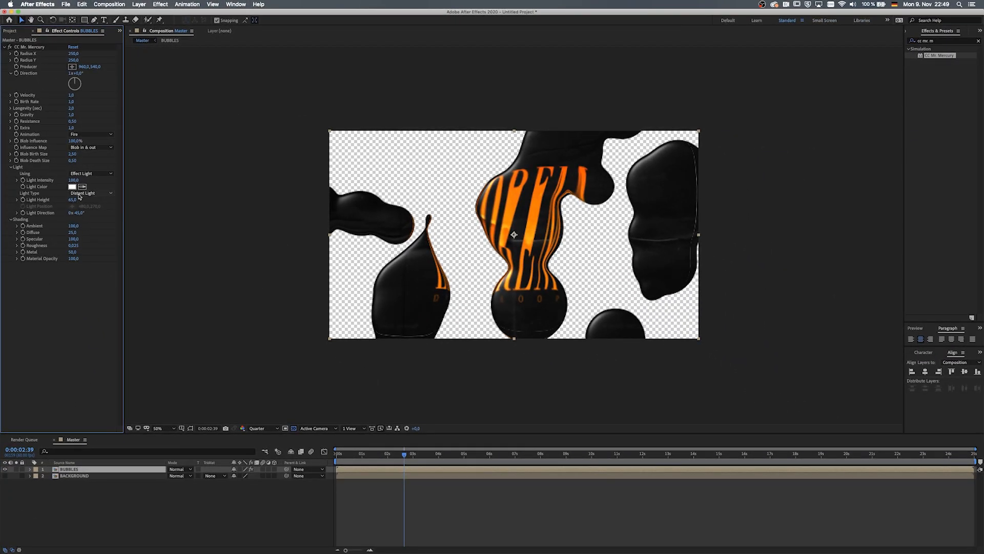
click(79, 195)
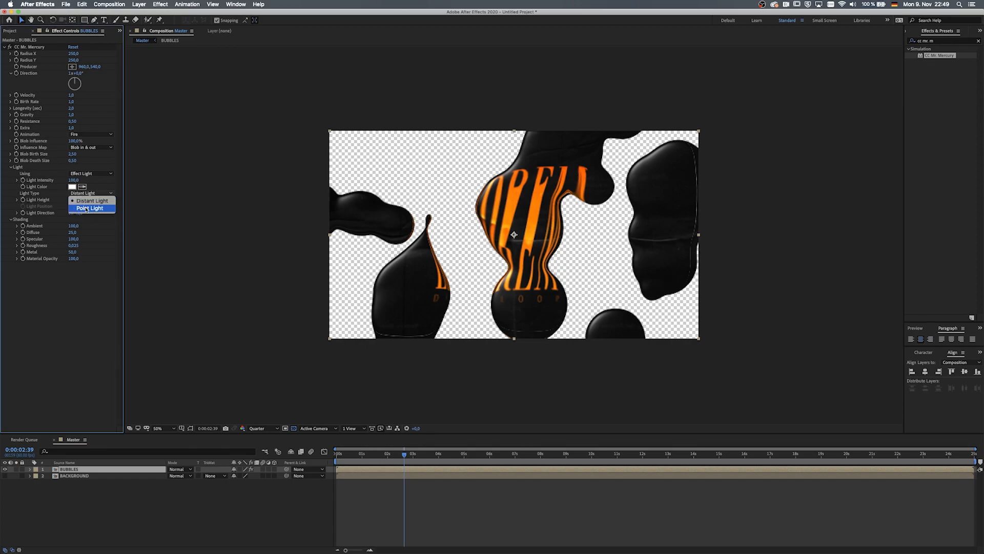
click(86, 209)
click(72, 206)
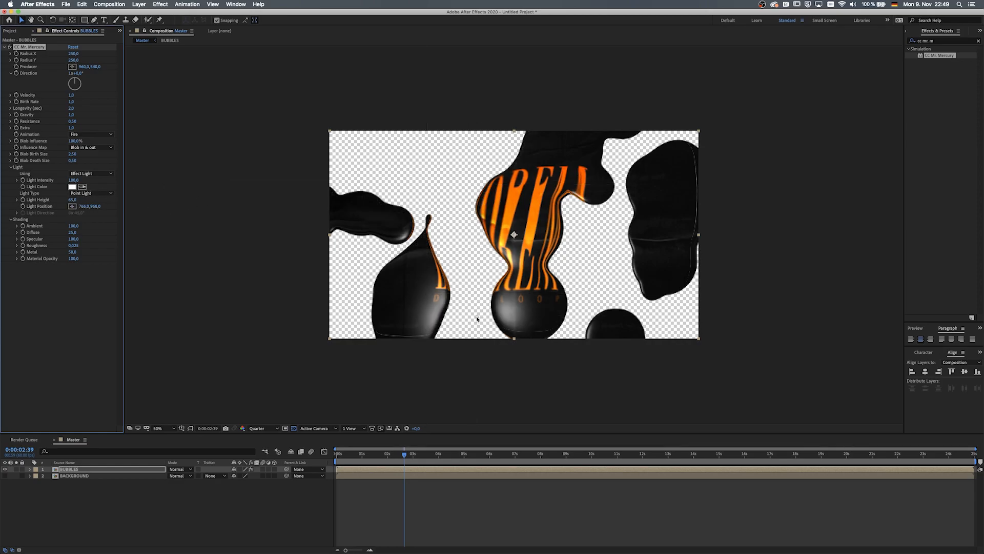
Change the CC Mr. Mercury Light Type to Distant Light.
click(597, 273)
drag(600, 254, 391, 96)
click(82, 193)
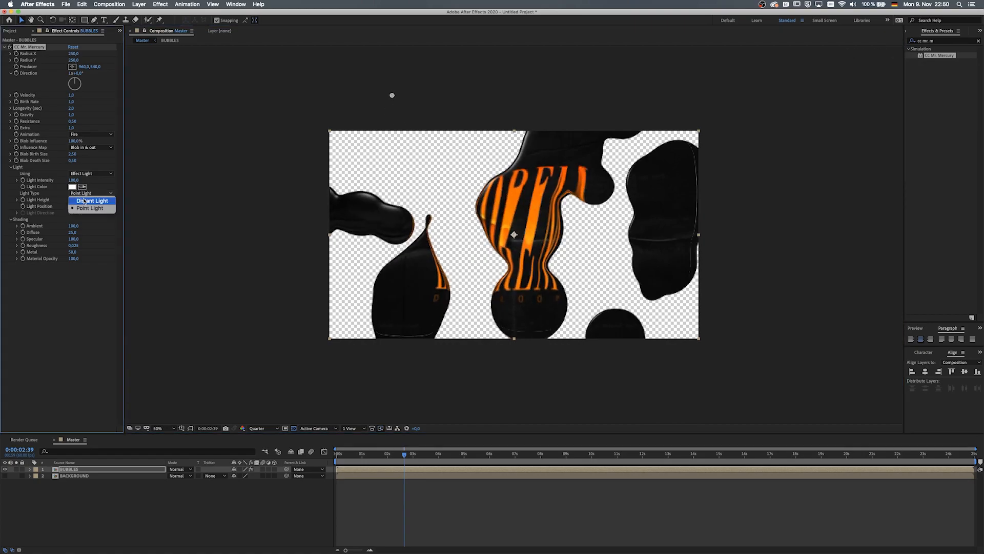
click(85, 201)
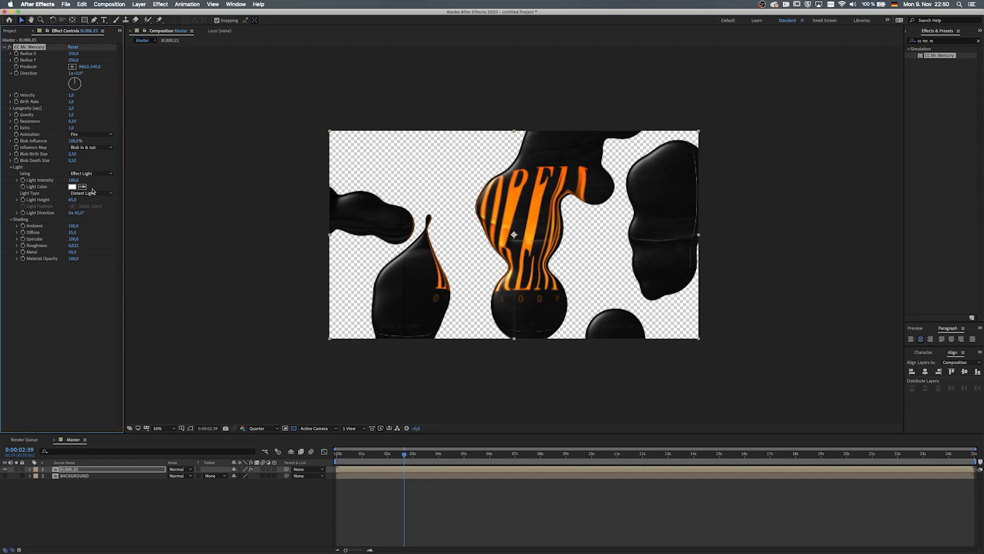
Collapse the Light and Shading groups, then search for Turbulent Displace and apply it to the BUBBLES layer.
click(11, 168)
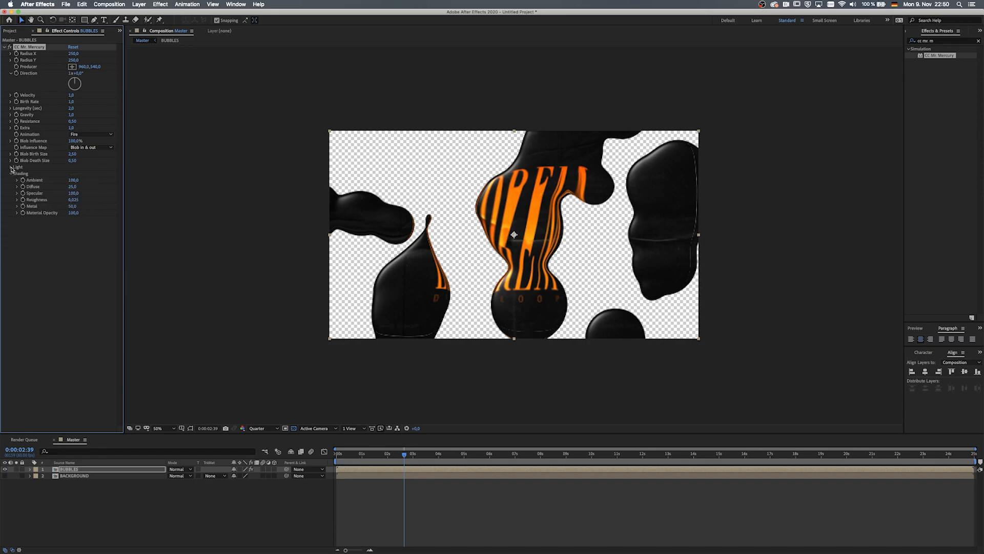
click(11, 174)
click(22, 189)
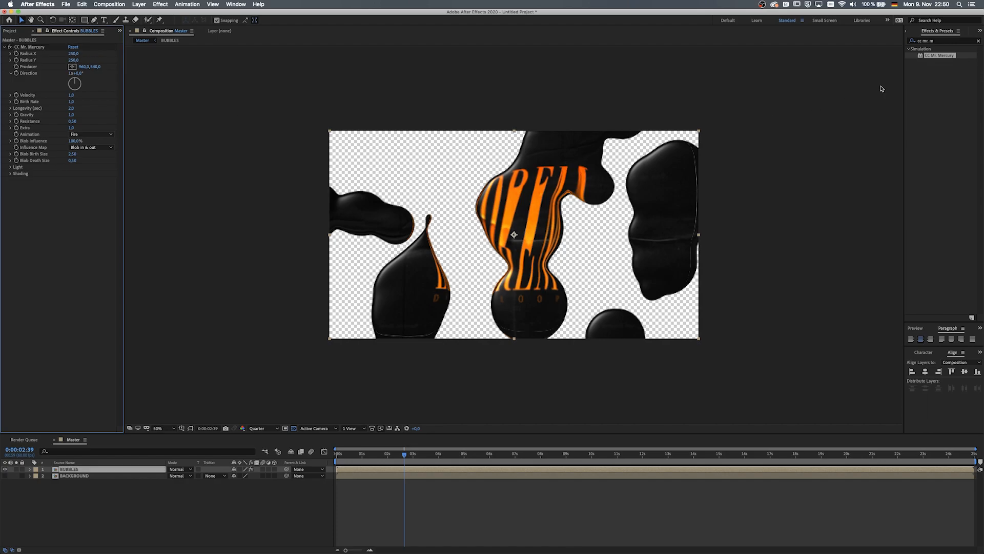
click(952, 42)
key(BackSpace)
text(turb)
text(u)
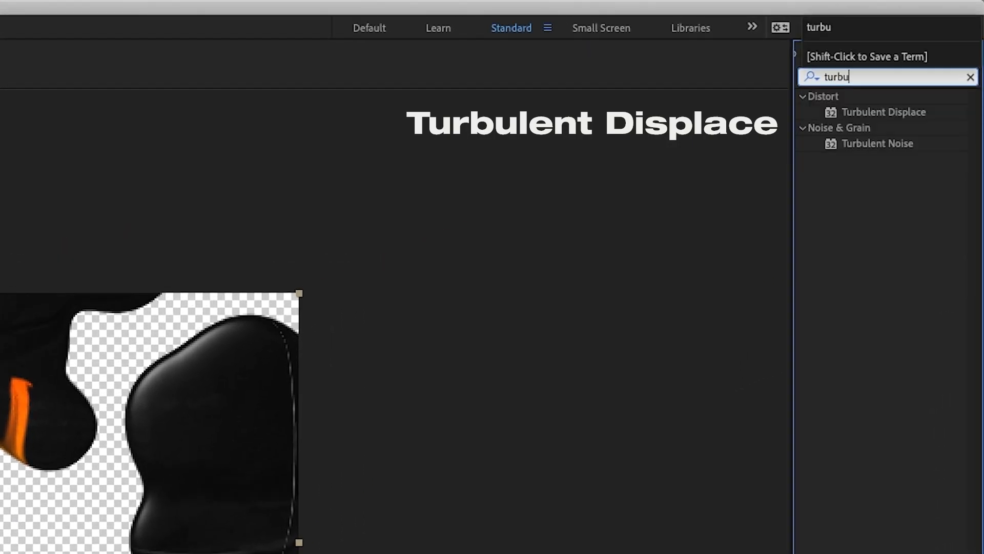
drag(918, 113, 329, 300)
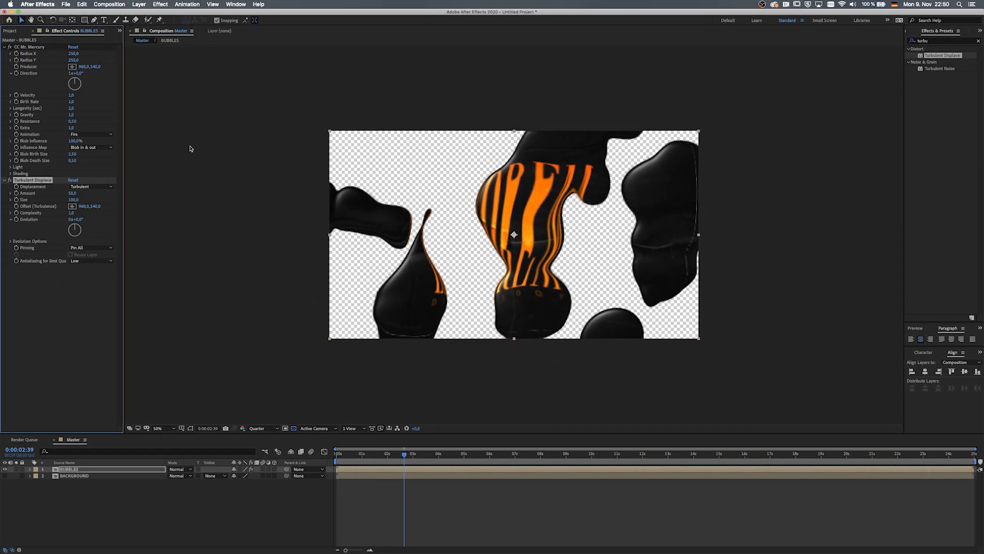
Set the Turbulent Displace Amount to 25.
click(74, 193)
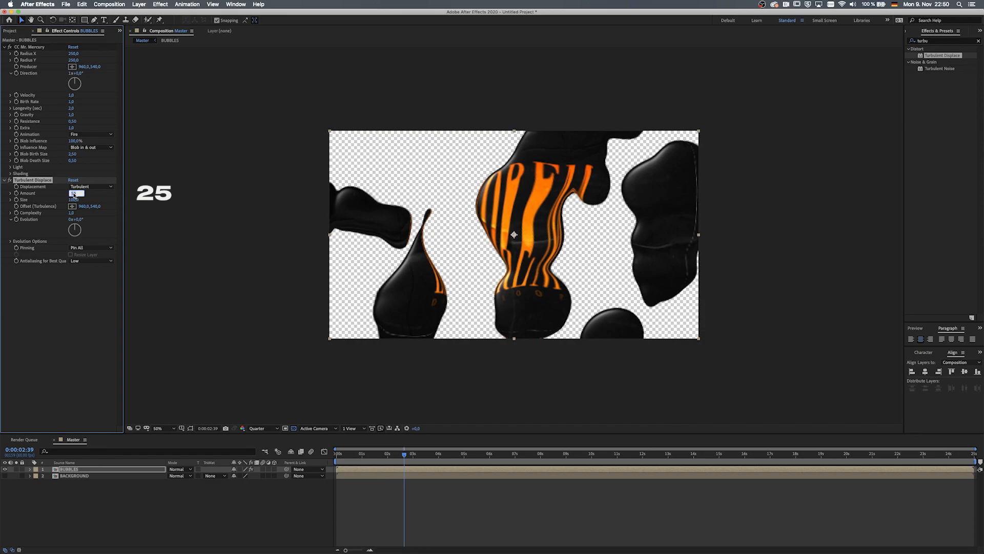
key(Tab)
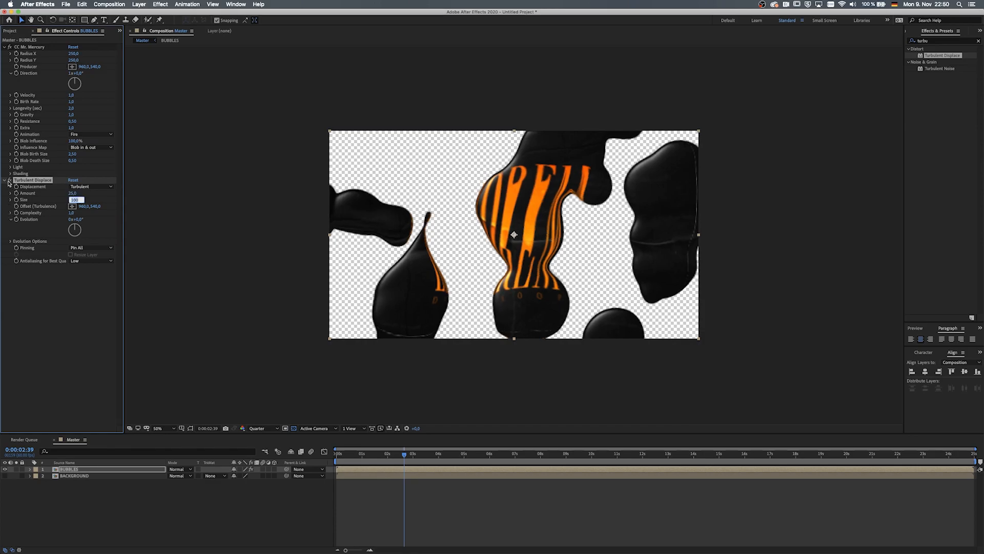
key(Return)
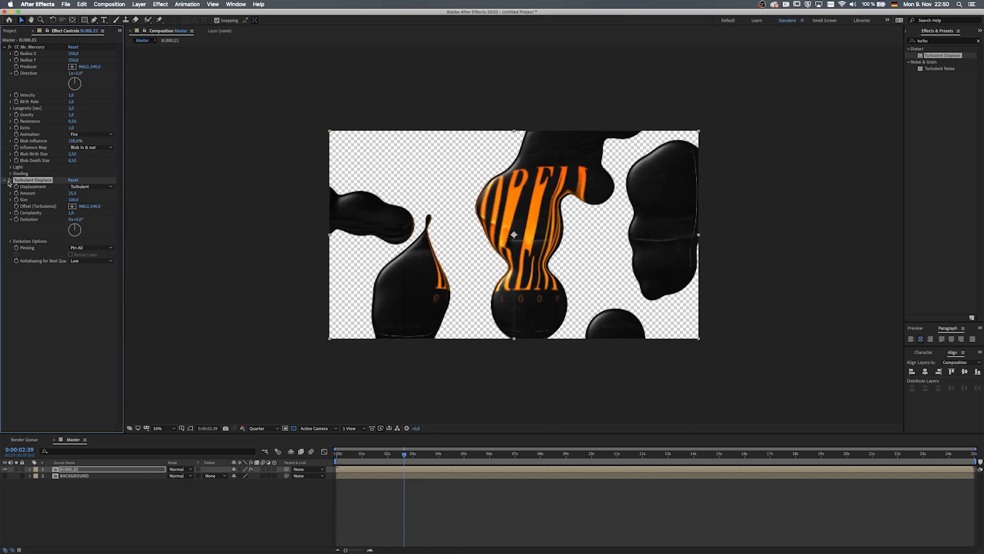
Turn on the BACKGROUND layer's visibility and set the viewer resolution to Full at 50% magnification.
click(5, 476)
click(258, 428)
click(263, 446)
click(169, 429)
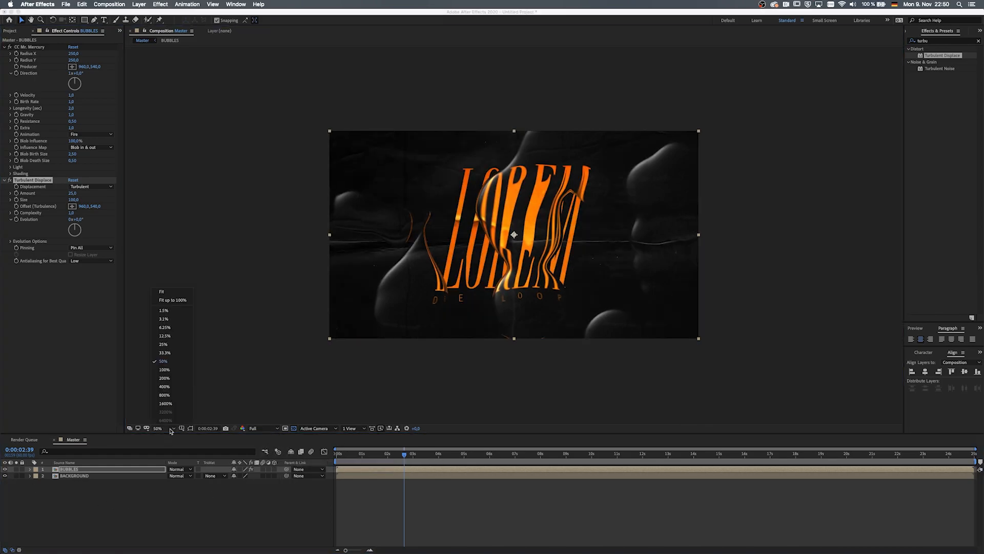
click(169, 356)
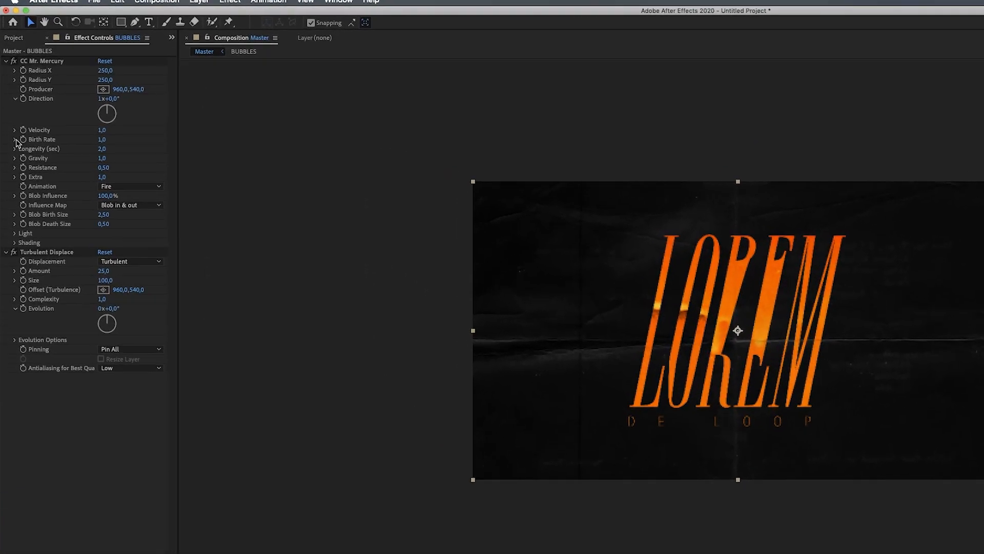
Keyframe the Birth Rate at 1.0 at the start and at 0:00:07:02, and reveal its keyframes in the timeline.
click(23, 140)
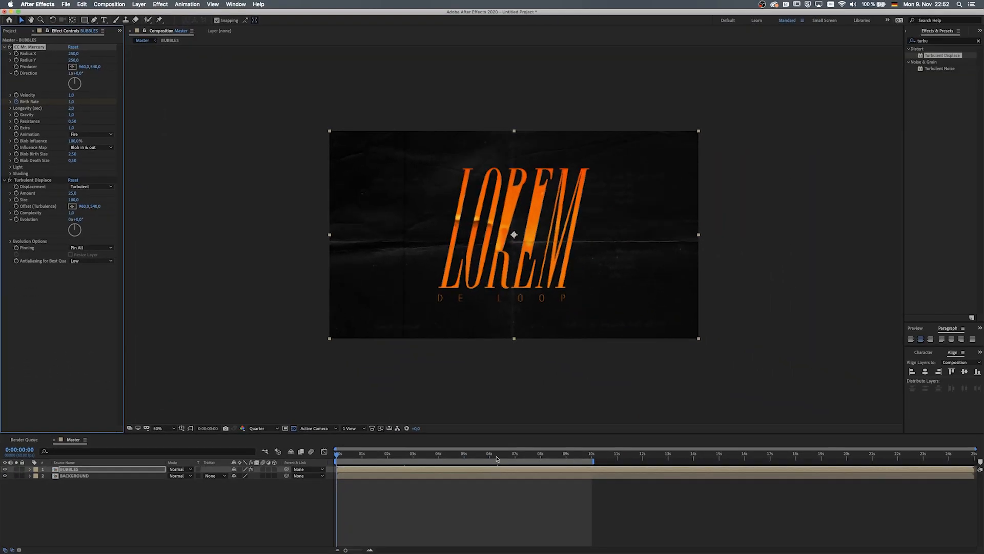
click(516, 458)
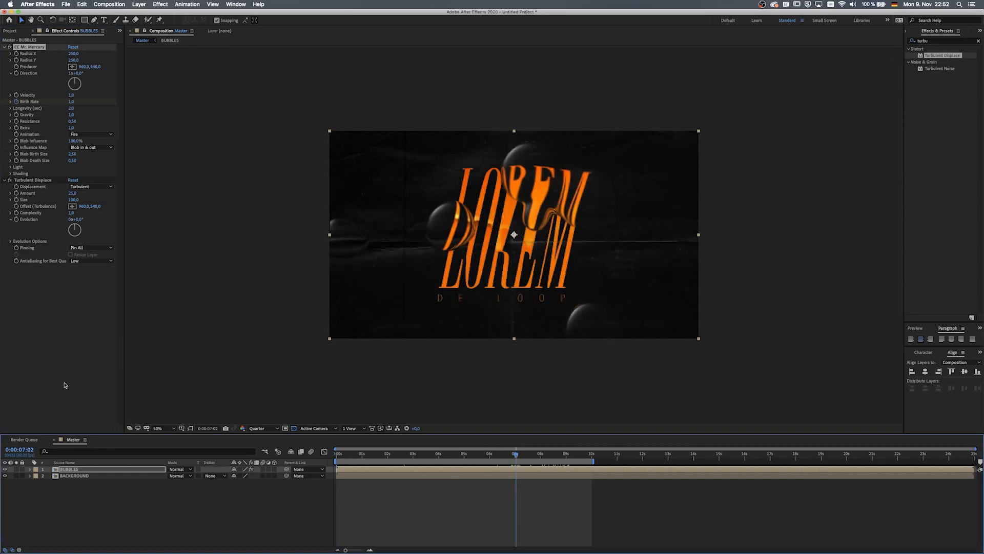
key(u)
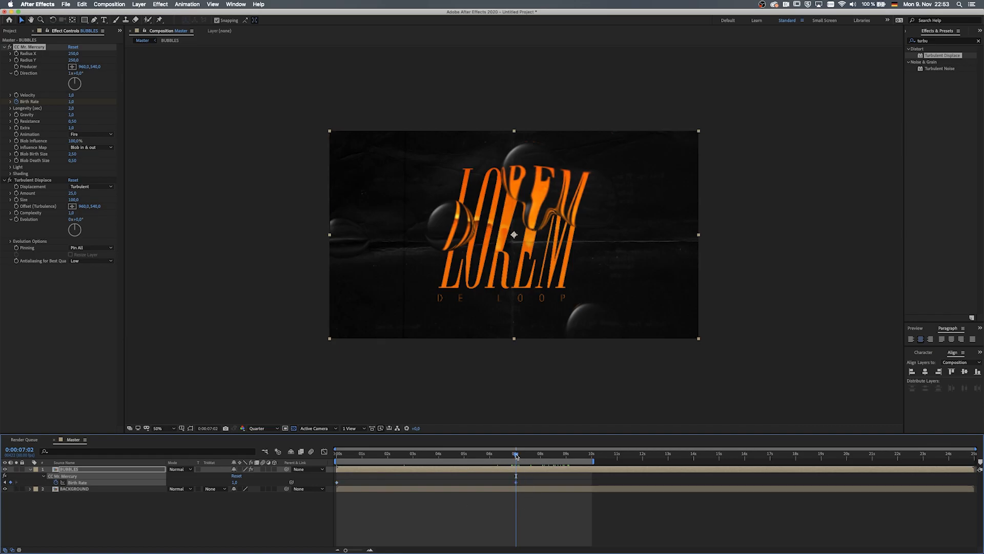
Move to 0:00:10:00 and set the Birth Rate to 0.
drag(516, 456, 593, 467)
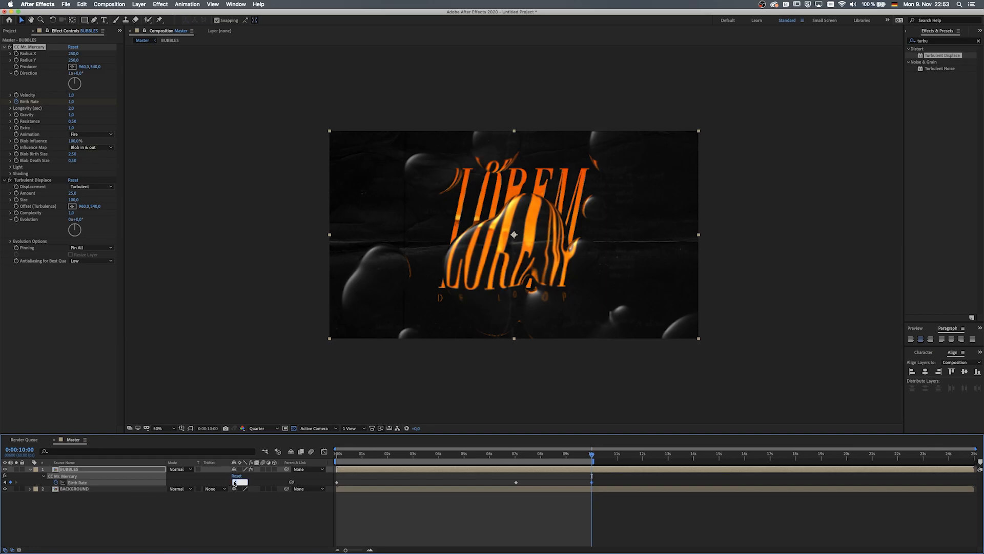
key(Return)
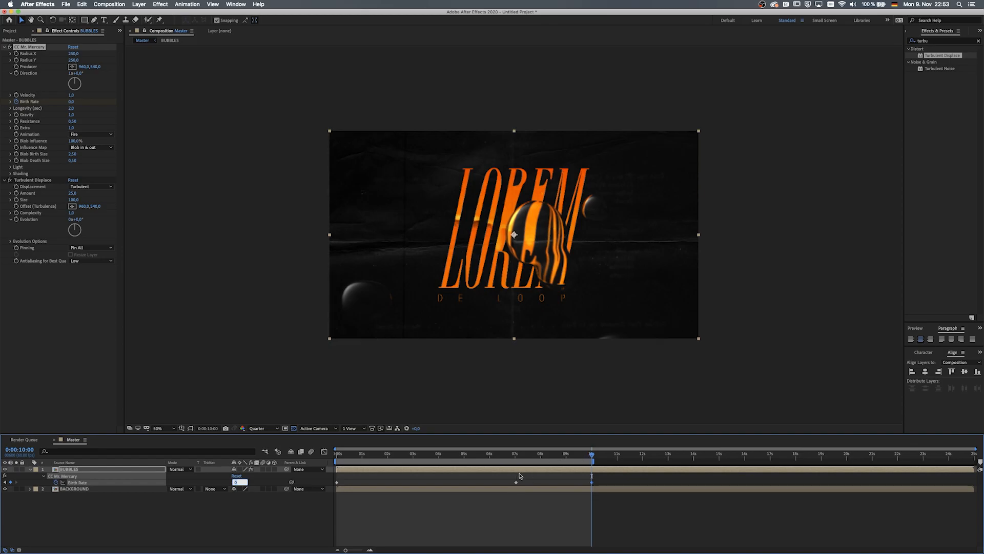
Shift the last Birth Rate keyframe earlier to about 0:00:09:12 and play a preview of the animation.
drag(593, 484, 576, 484)
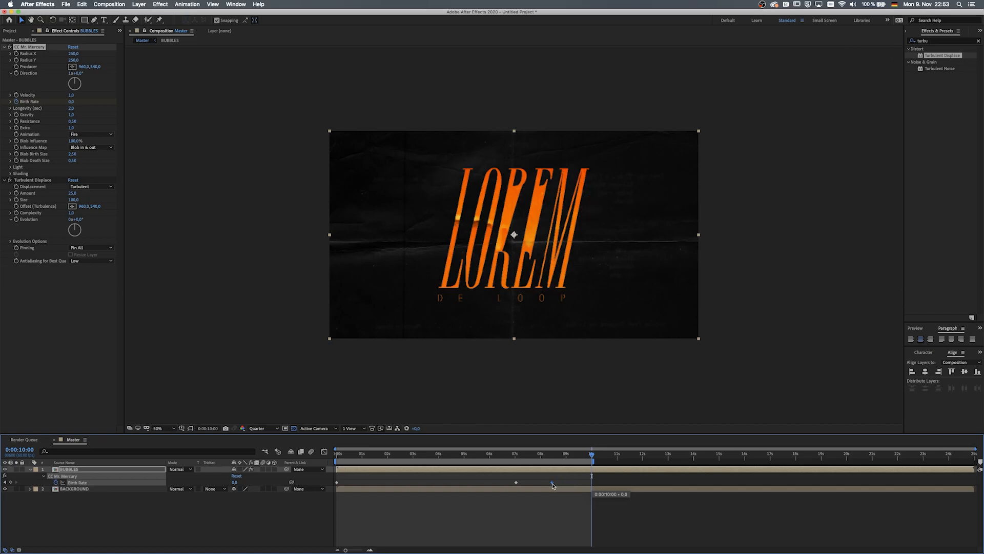
mouse_move(553, 459)
mouse_down()
mouse_move(530, 463)
mouse_move(562, 463)
mouse_up()
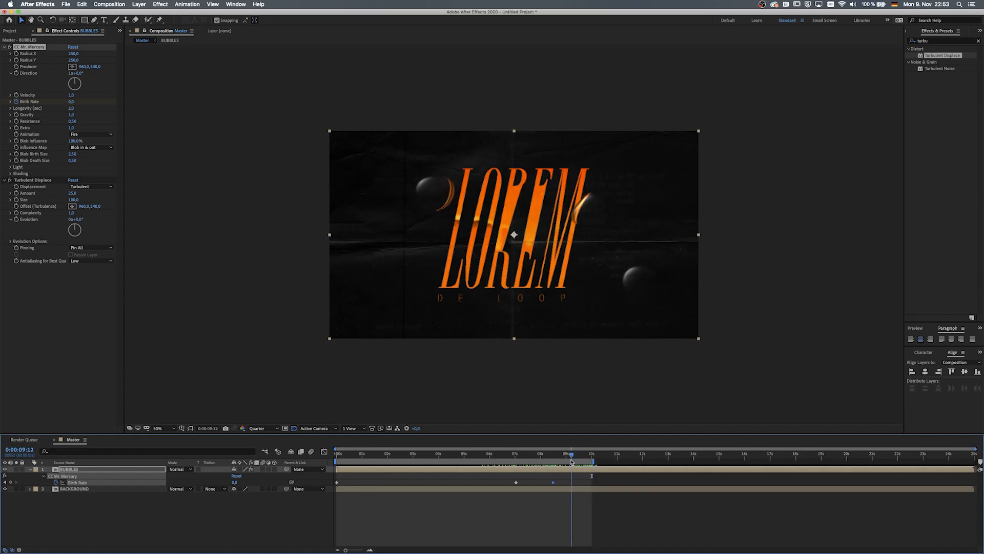
key(space)
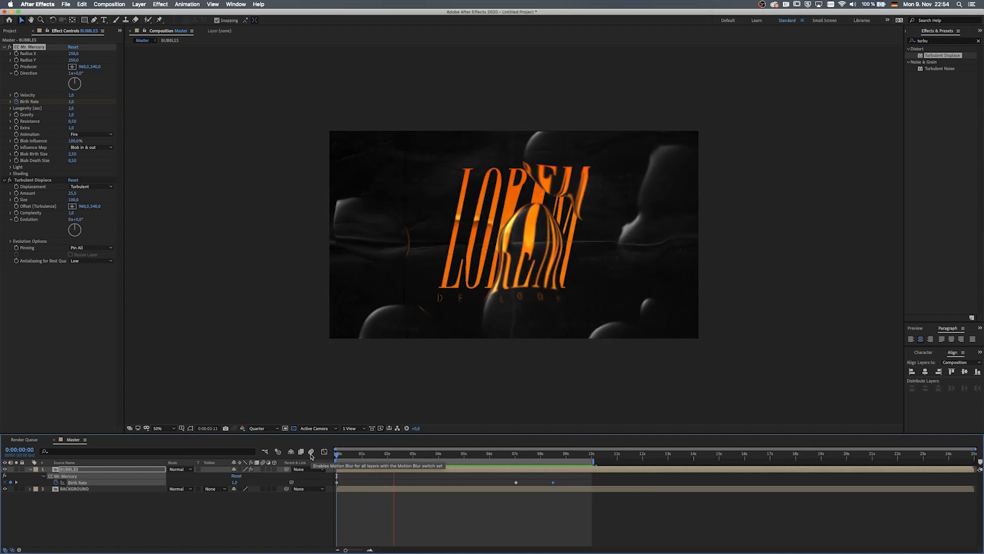